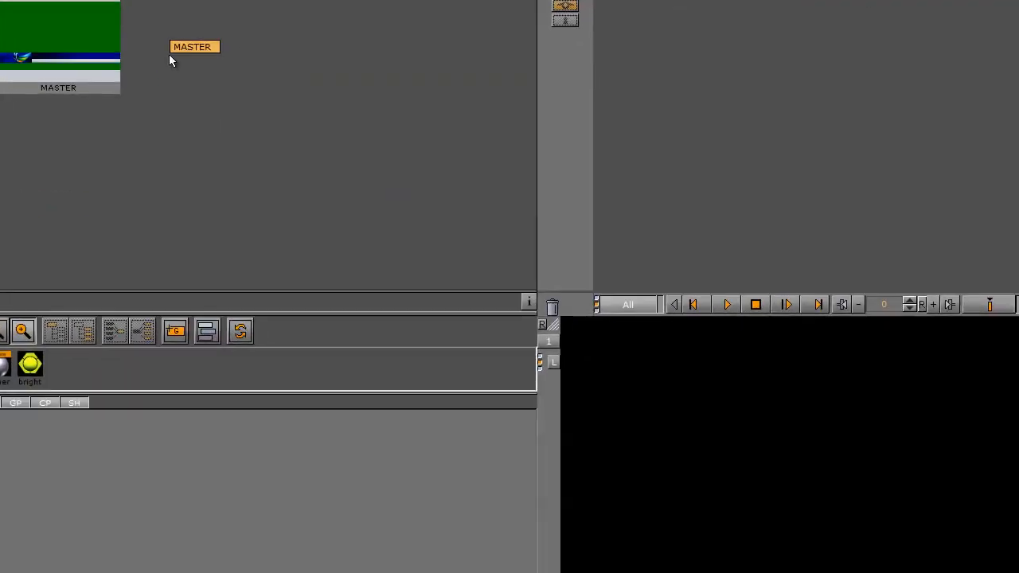
- Create a new scene named A beside the MASTER scene and open it
right_click(585, 255)
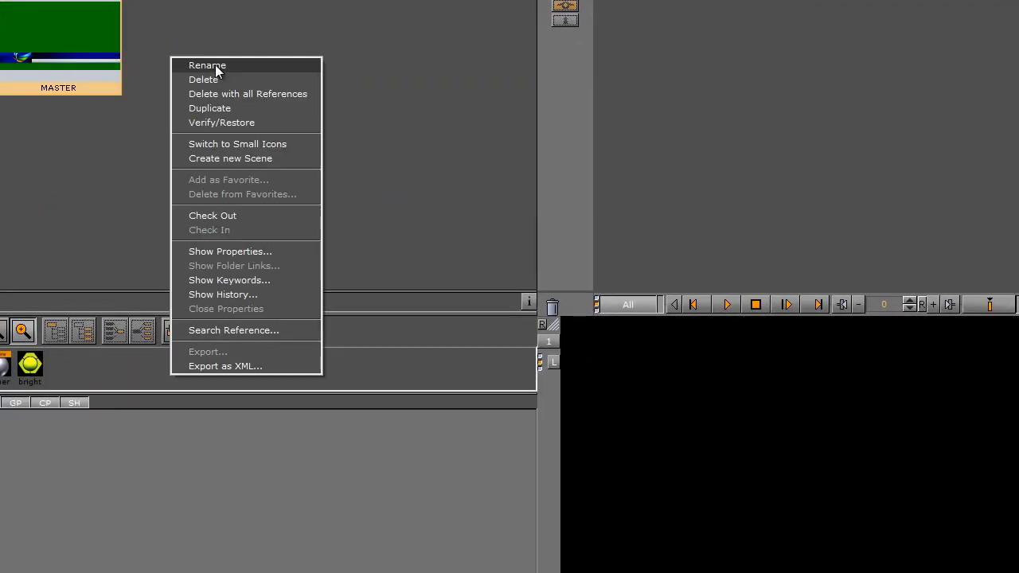
left_click(228, 159)
type("A")
left_click(175, 131)
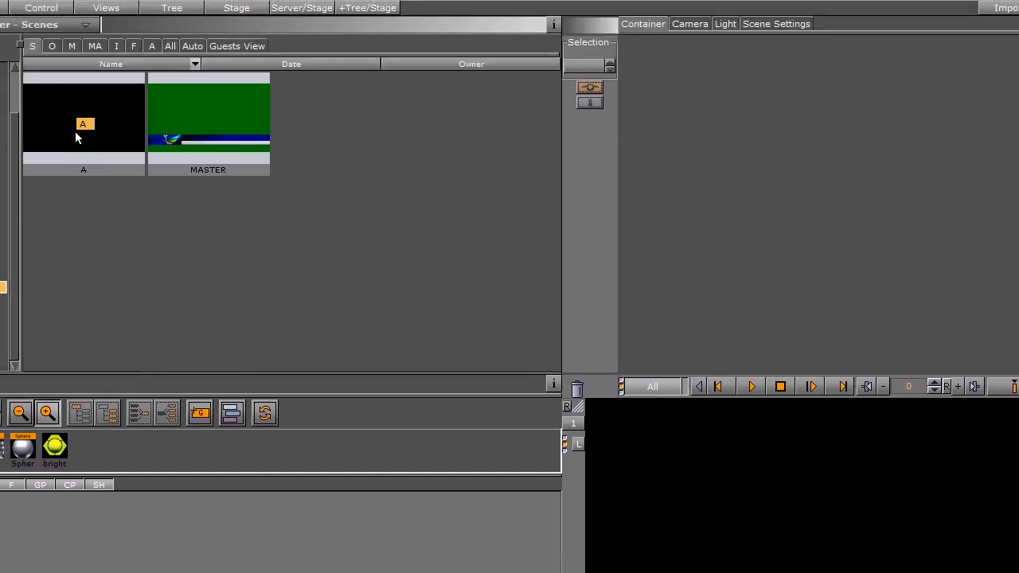
double_click(76, 133)
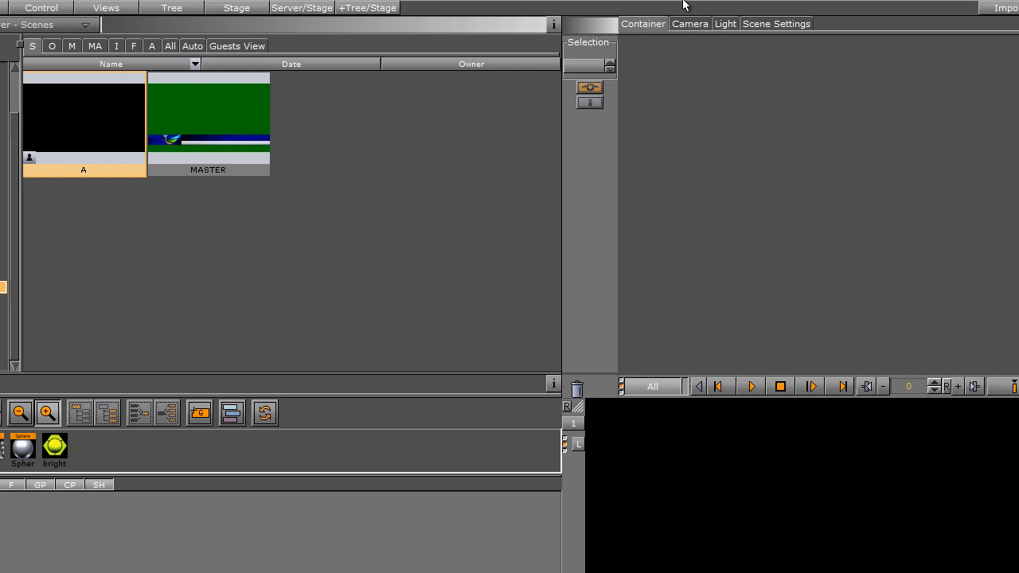
- Assign image A as the scene's background image in the global scene settings
left_click(775, 24)
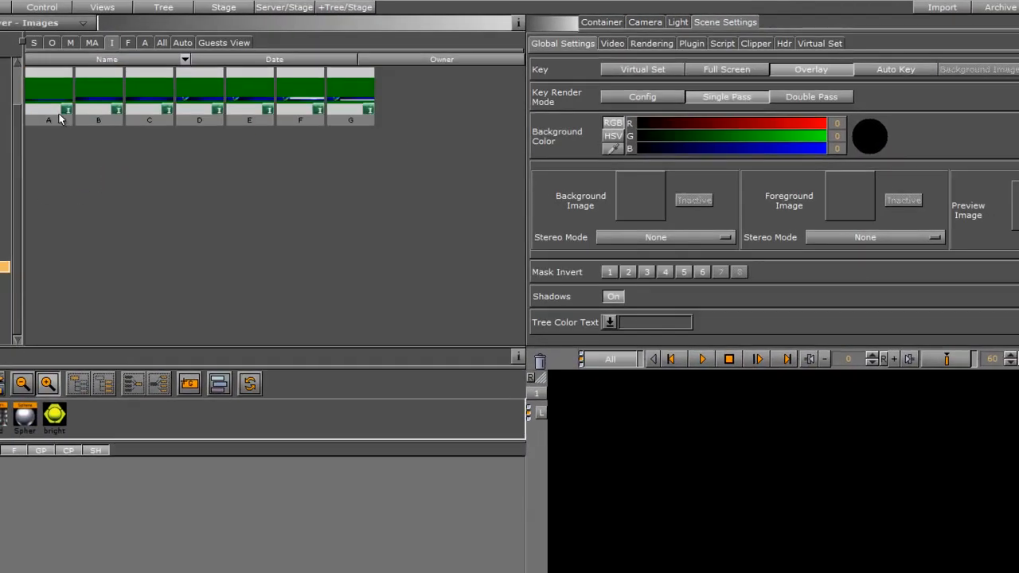
left_click_drag(58, 118, 641, 199)
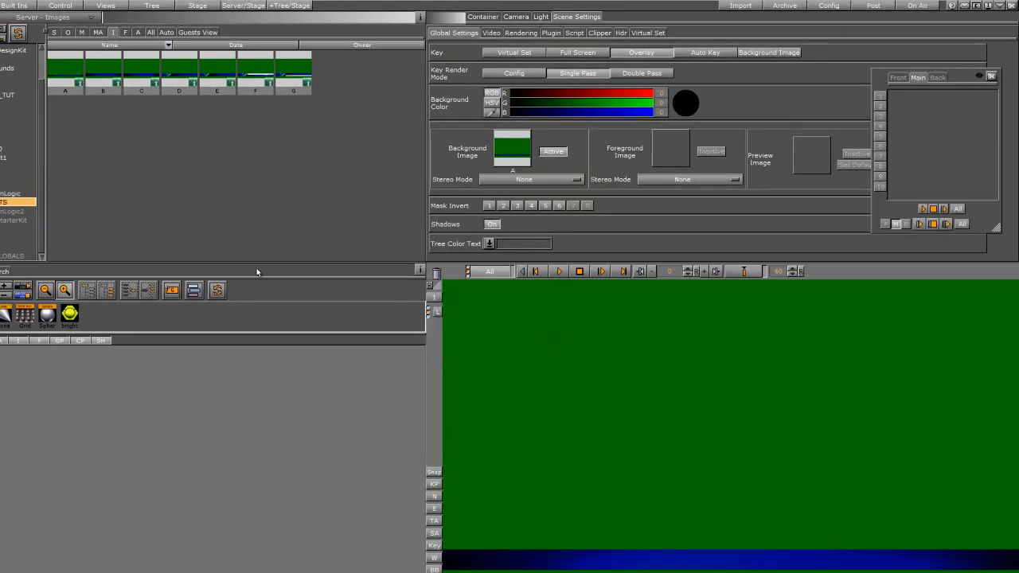
- Add a group container to the scene tree and place the Neutra-Text-TF-Bold-Alt font under it as a text object
left_click_drag(172, 290, 20, 280)
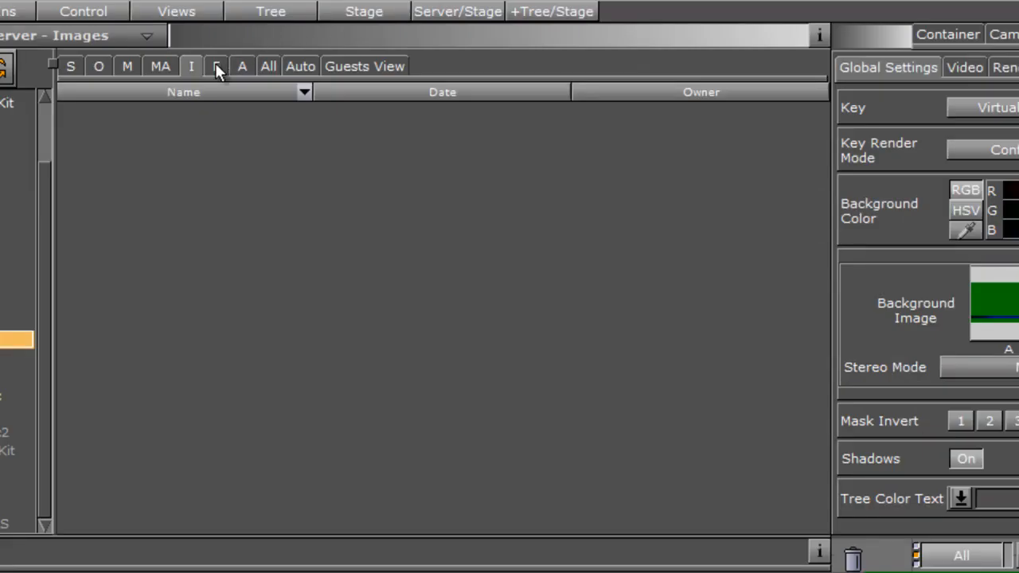
left_click(217, 67)
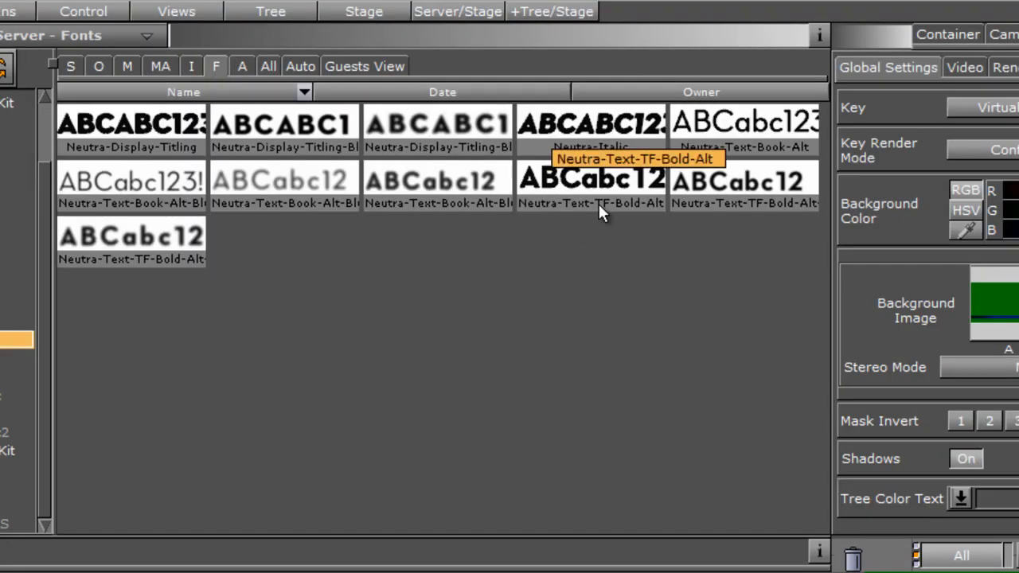
left_click_drag(591, 181, 57, 514)
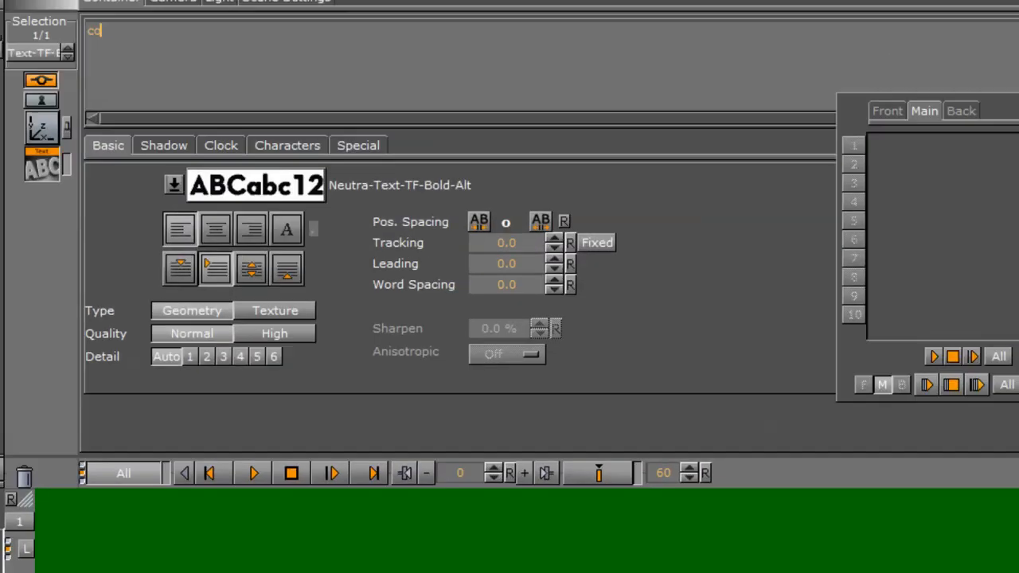
- Set the text content to COMING UP in capitals and its type to Texture
type("mg up")
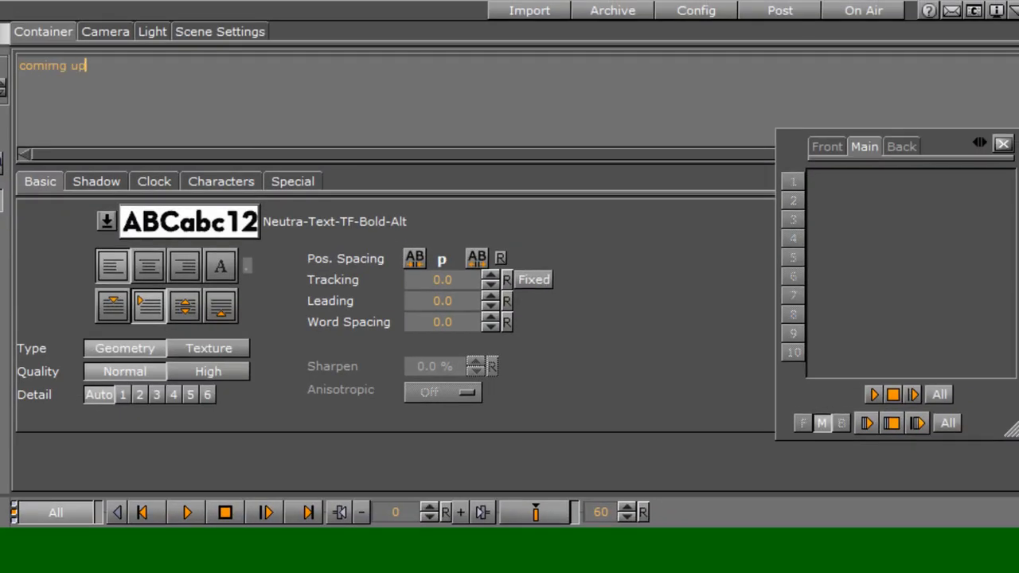
key("ctrl+a")
type("COMI")
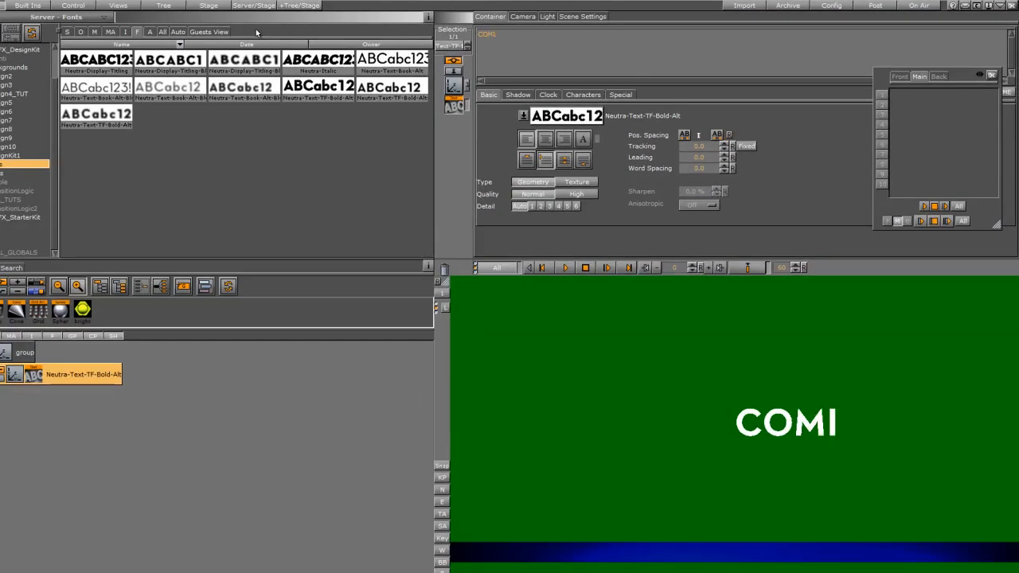
type("NG UP")
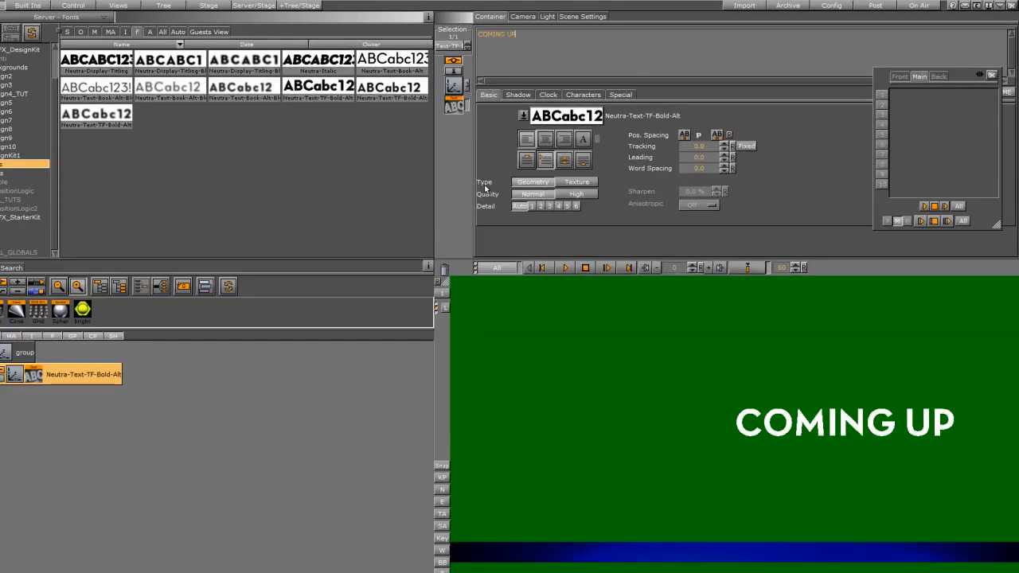
left_click(561, 182)
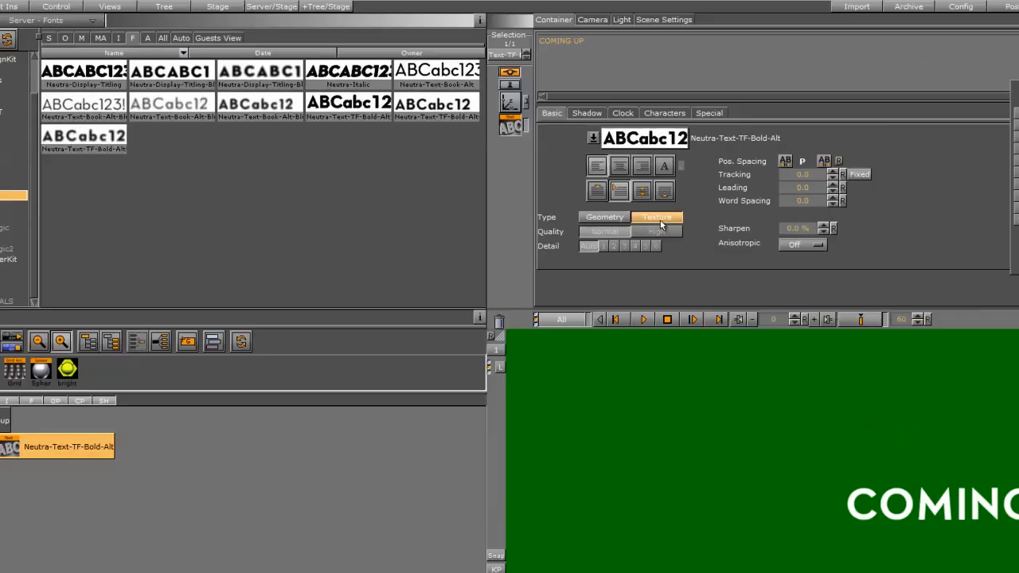
- Show the title and safe area guides and place the text on the blue bar at X -307, Y -160, Z 2, scaled to 0.53
left_click(453, 85)
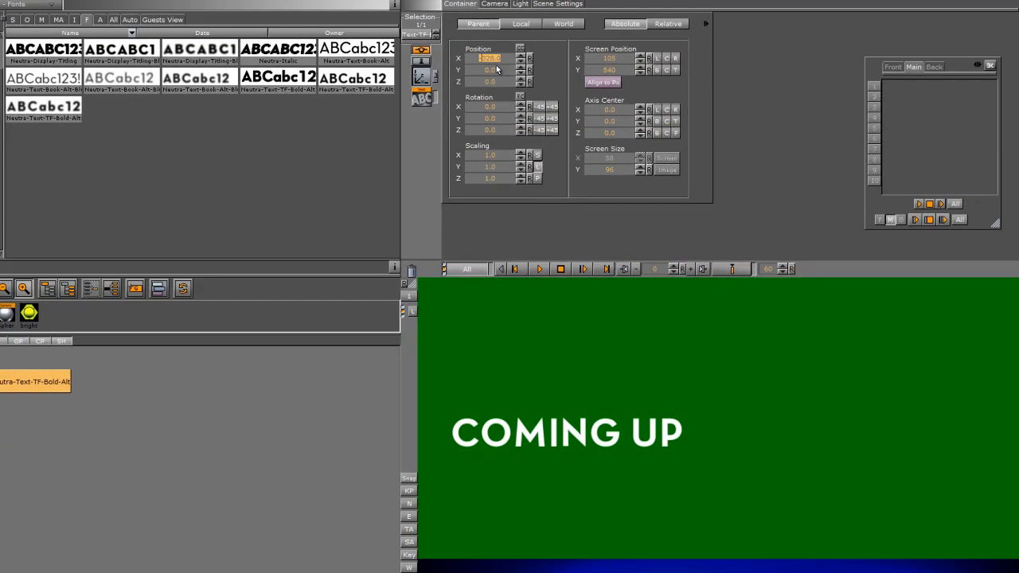
left_click_drag(497, 69, 449, 70)
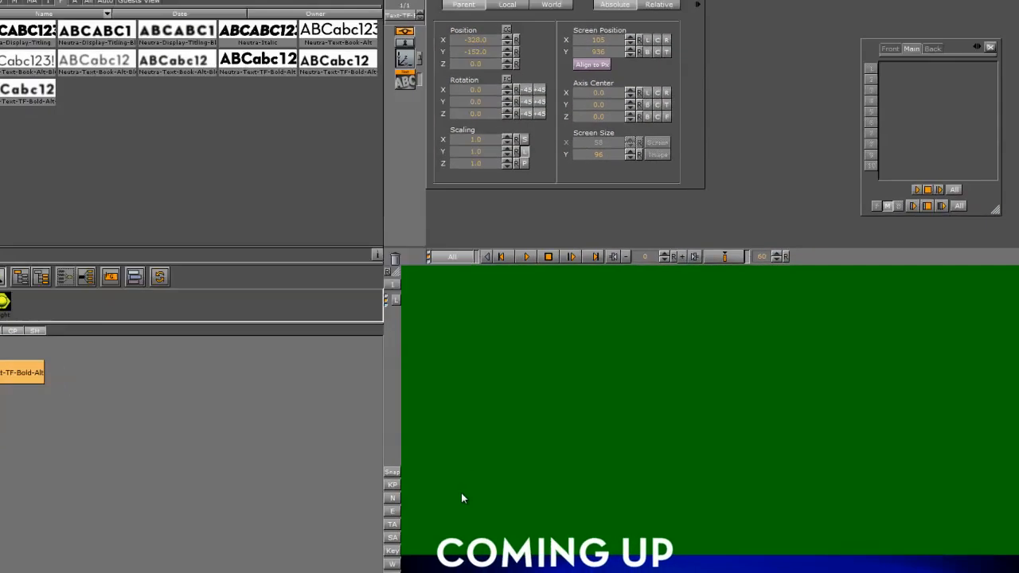
left_click(410, 529)
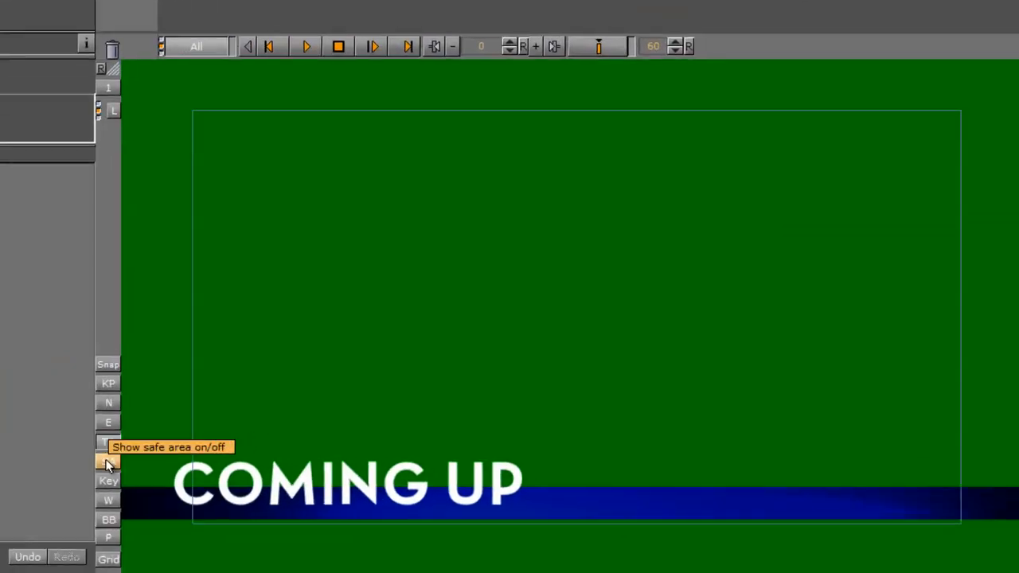
left_click(109, 463)
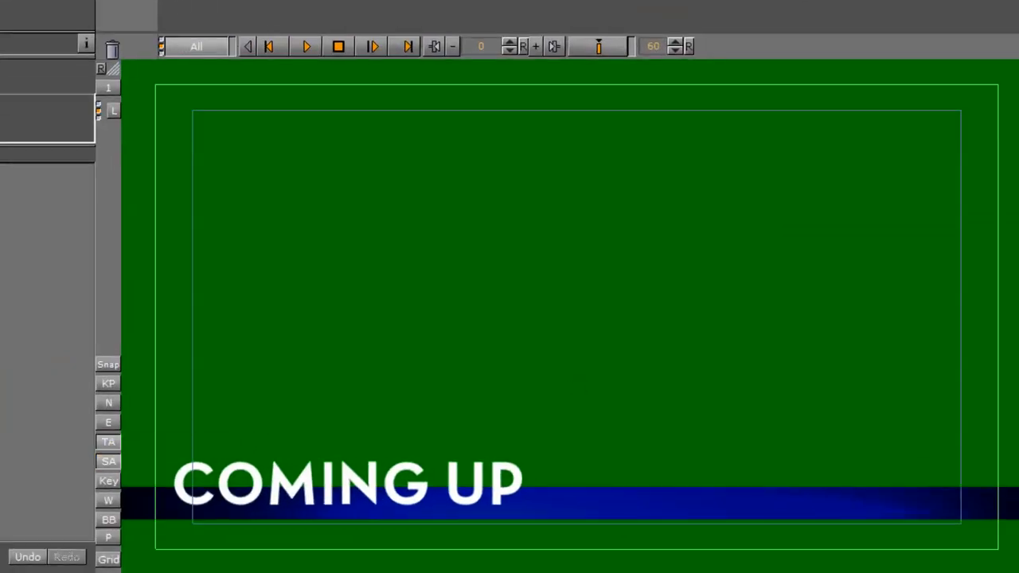
left_click_drag(247, 2, 209, 2)
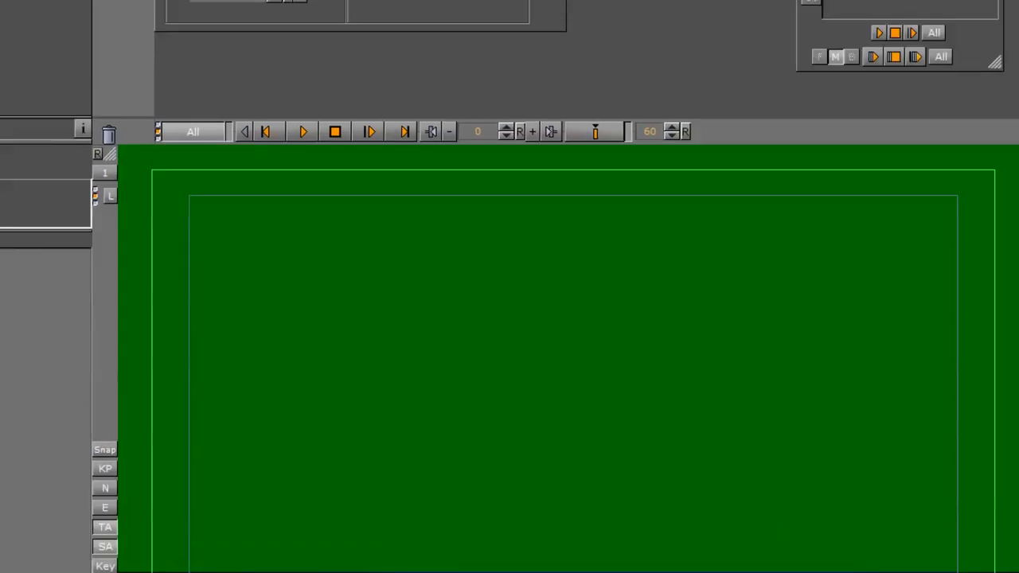
key("Return")
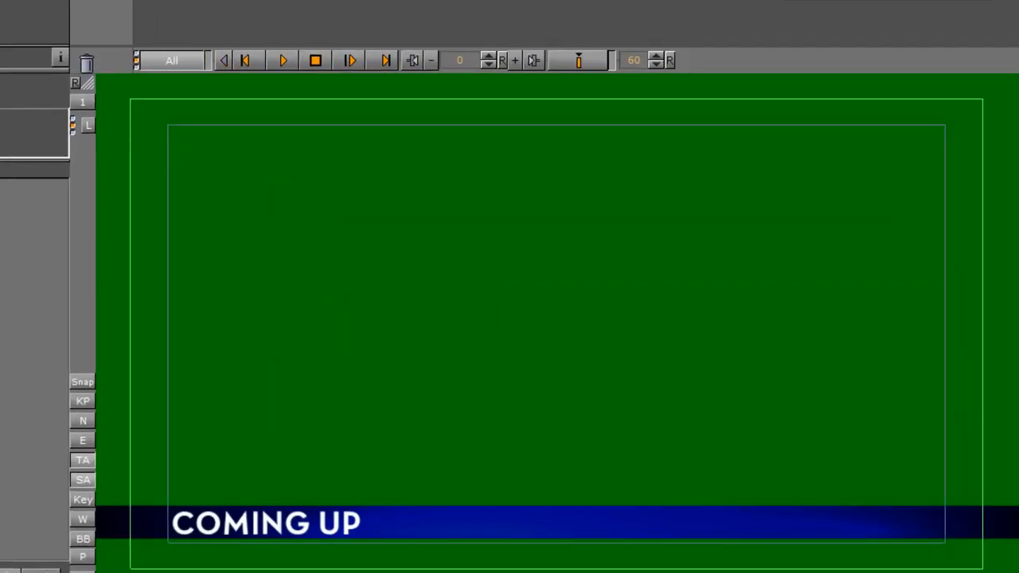
- Rename the text container as Coming
left_click(120, 236)
type("Com")
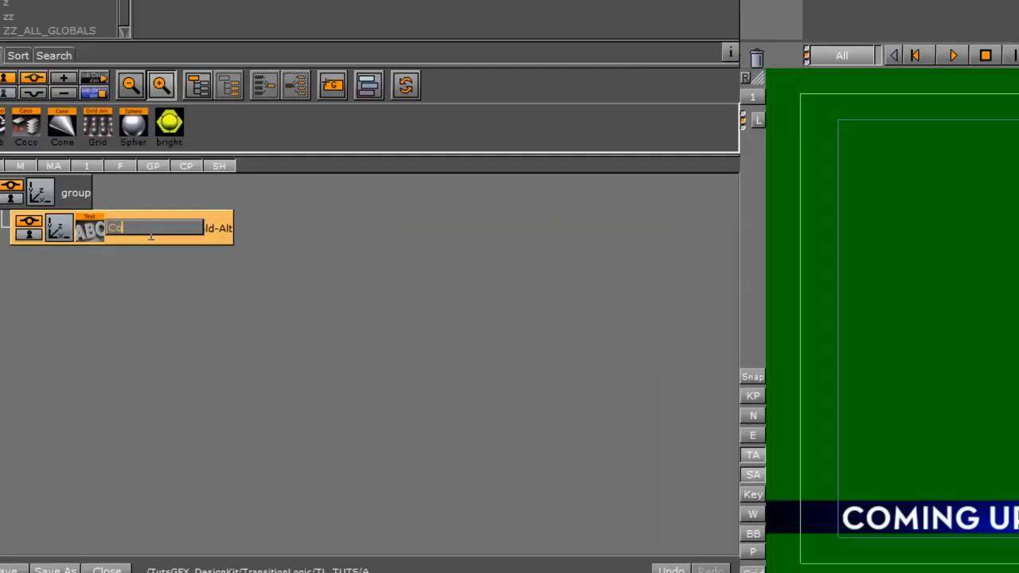
type("ing")
key("Return")
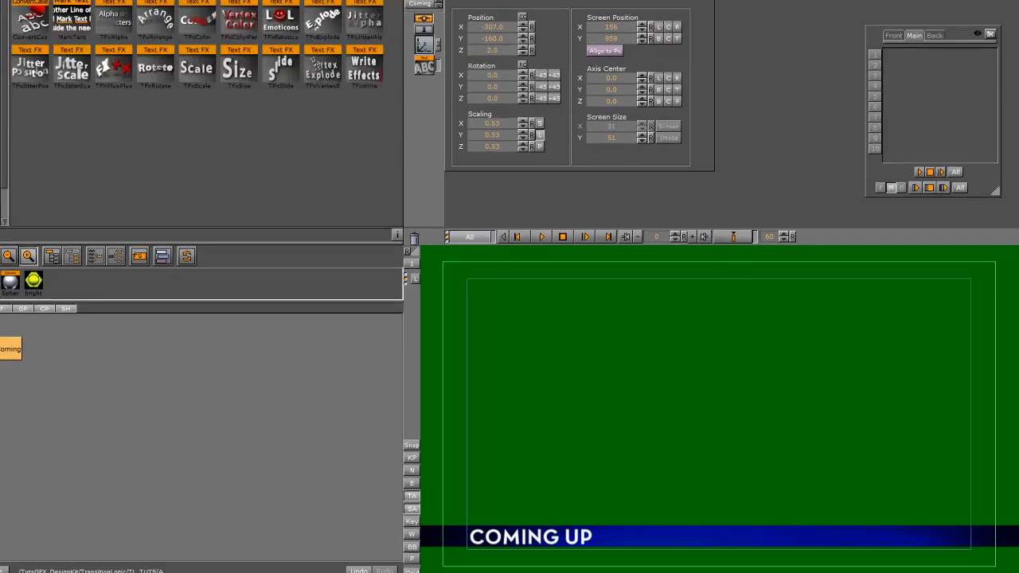
- Add the Maxsize container plugin from the Tools folder to the Coming text container
left_click(70, 2)
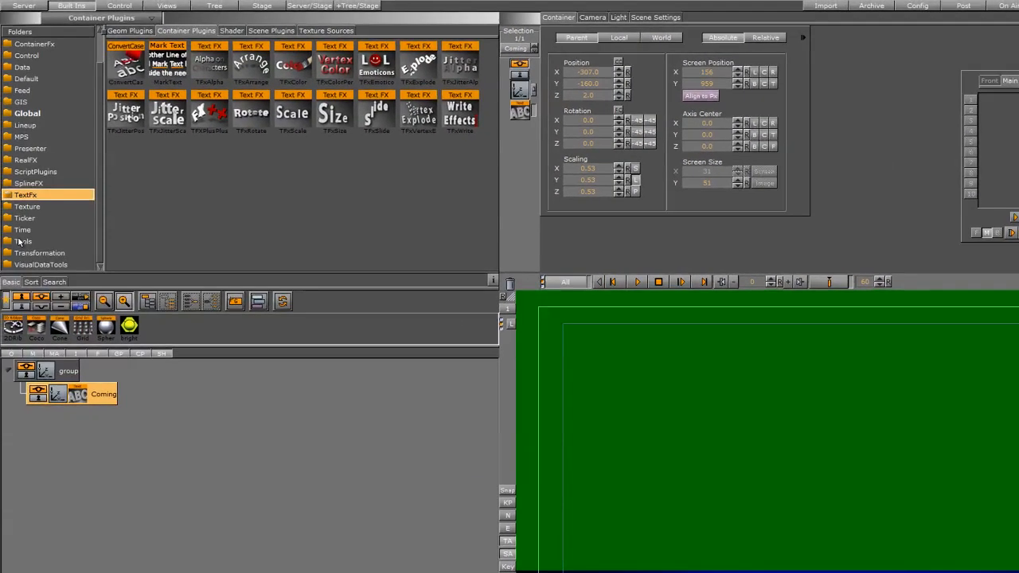
left_click(22, 240)
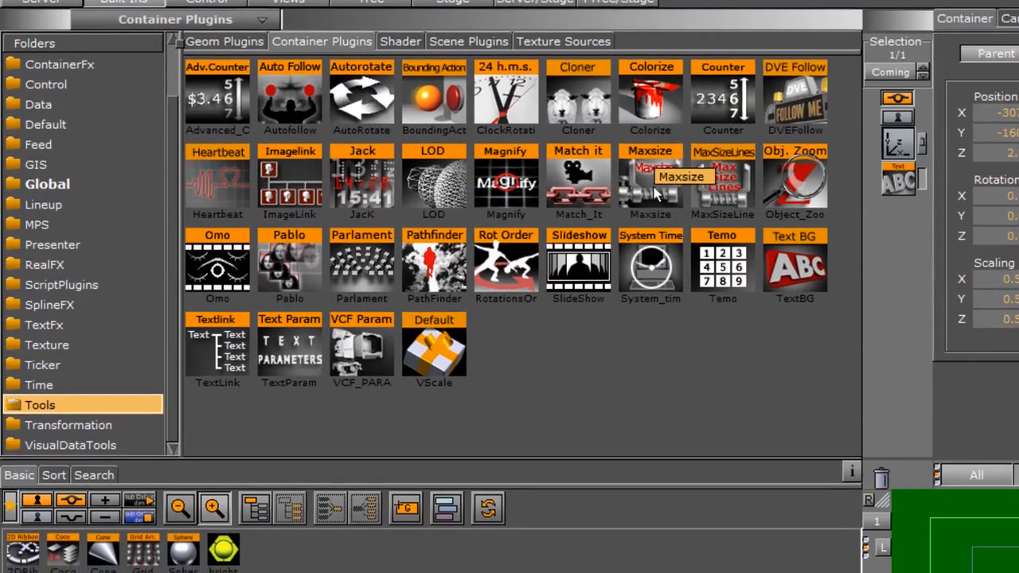
left_click_drag(379, 113, 388, 155)
left_click_drag(673, 145, 192, 536)
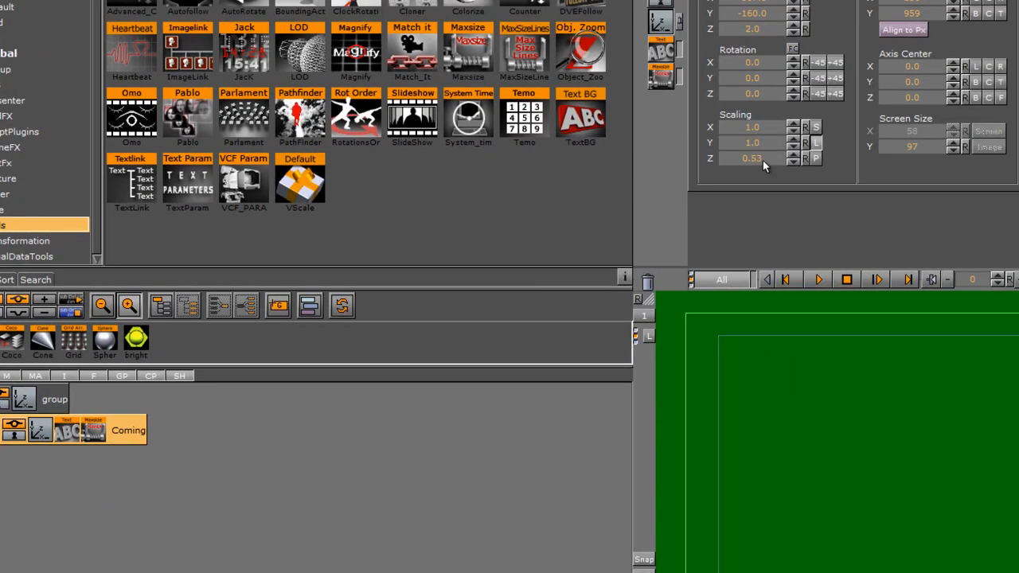
- Set the Maxsize plugin's default x-scale and y-scale to 0.53 on the Coming container
left_click(95, 431)
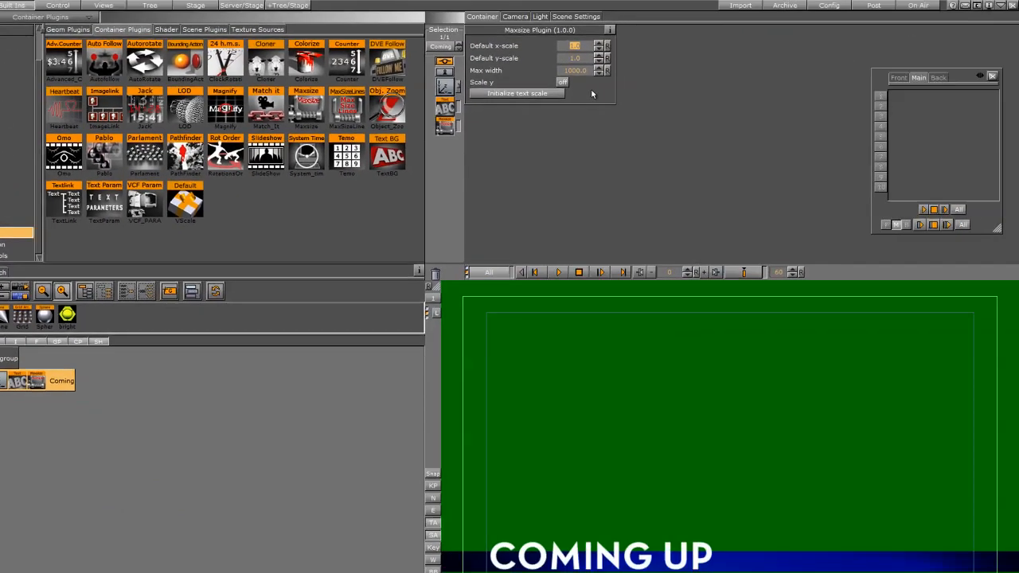
left_click_drag(597, 47, 597, 43)
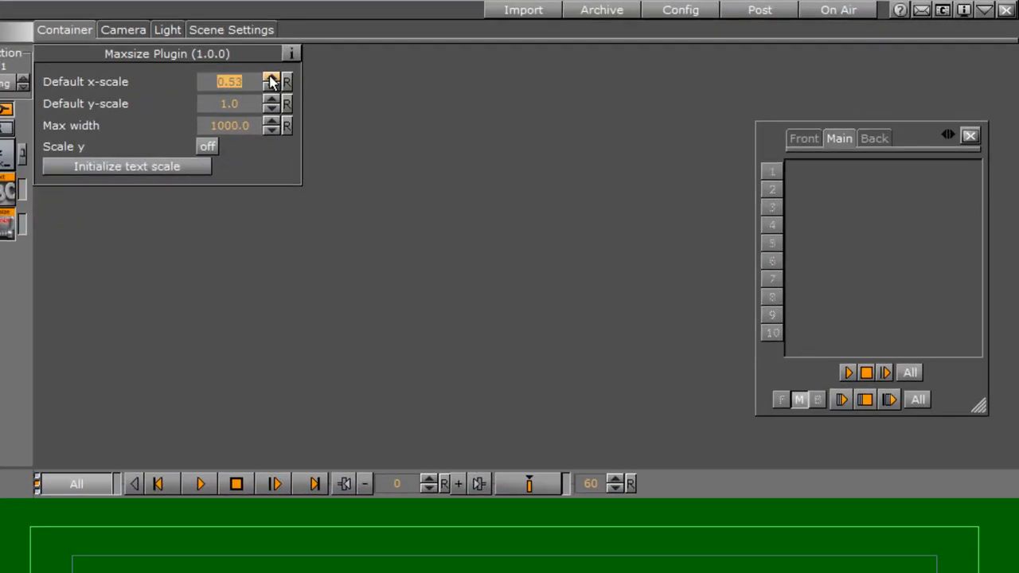
left_click_drag(272, 103, 273, 109)
type("0.53")
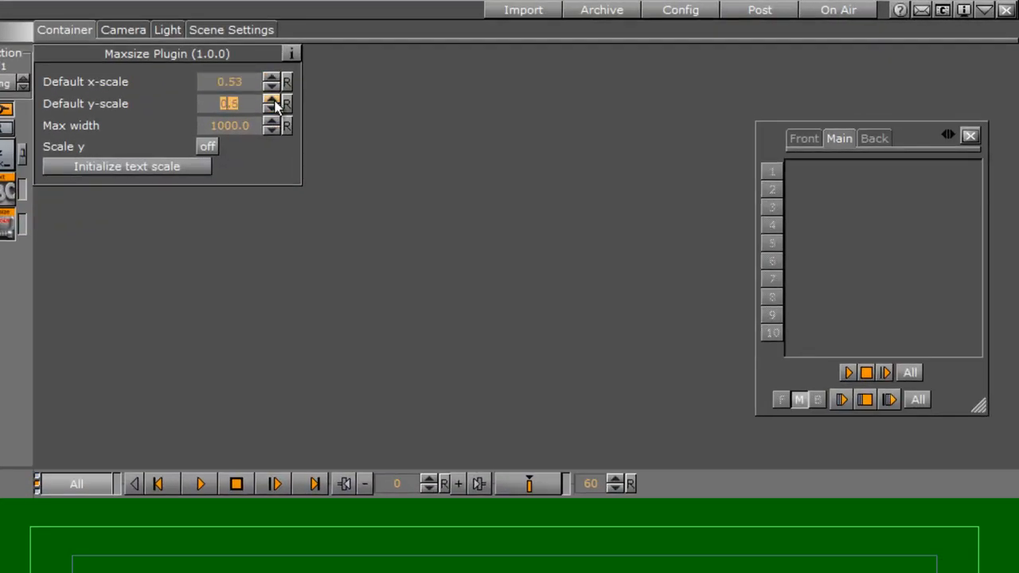
left_click(229, 128)
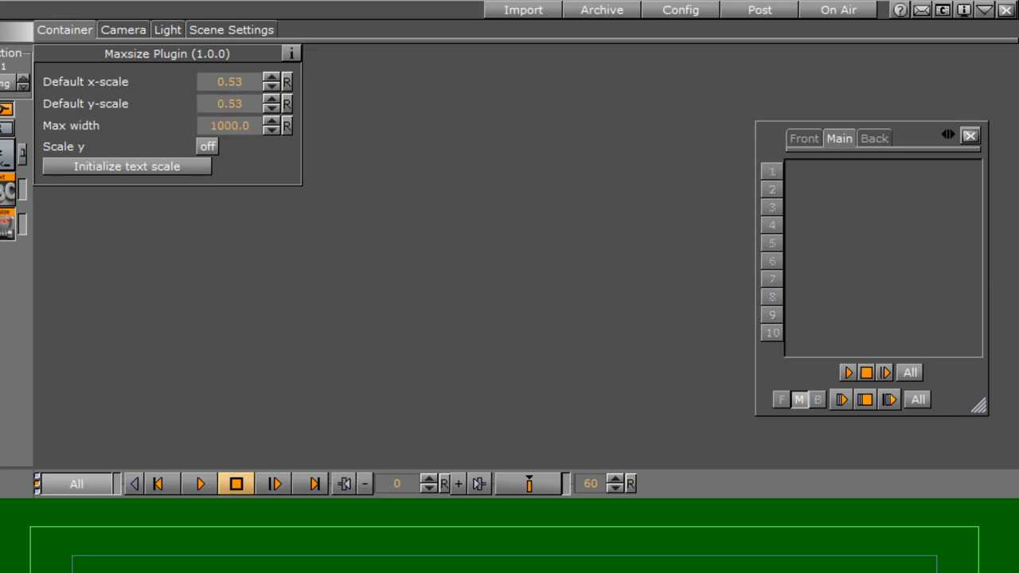
- Append a long run of test characters to COMING UP and increase the Maxsize max width until the line reaches the title area edge
left_click(6, 195)
type("dfasdfsdafsadfasdfdsafsdafsdafdsfdsfdsfafdsafsda")
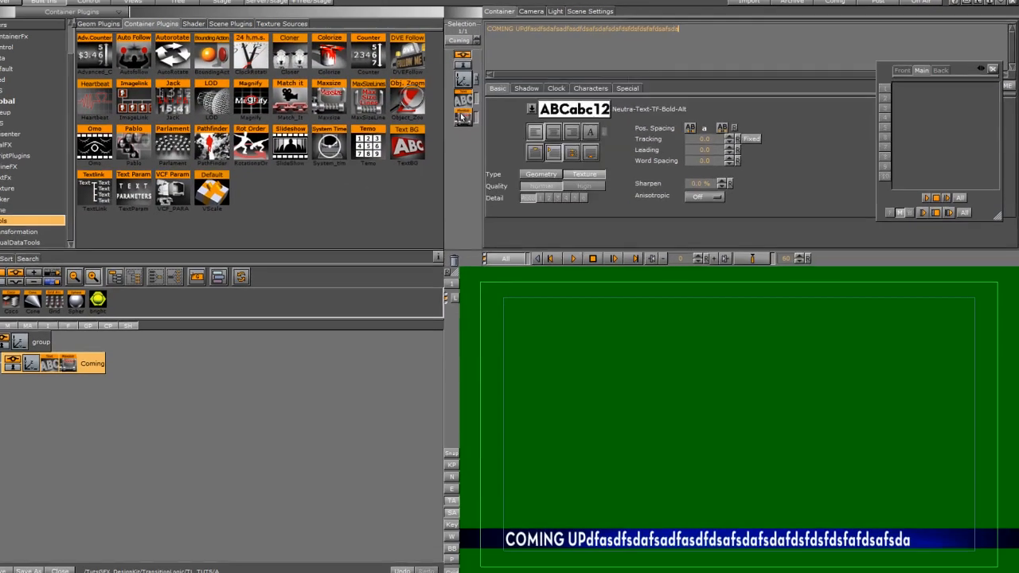
left_click(231, 170)
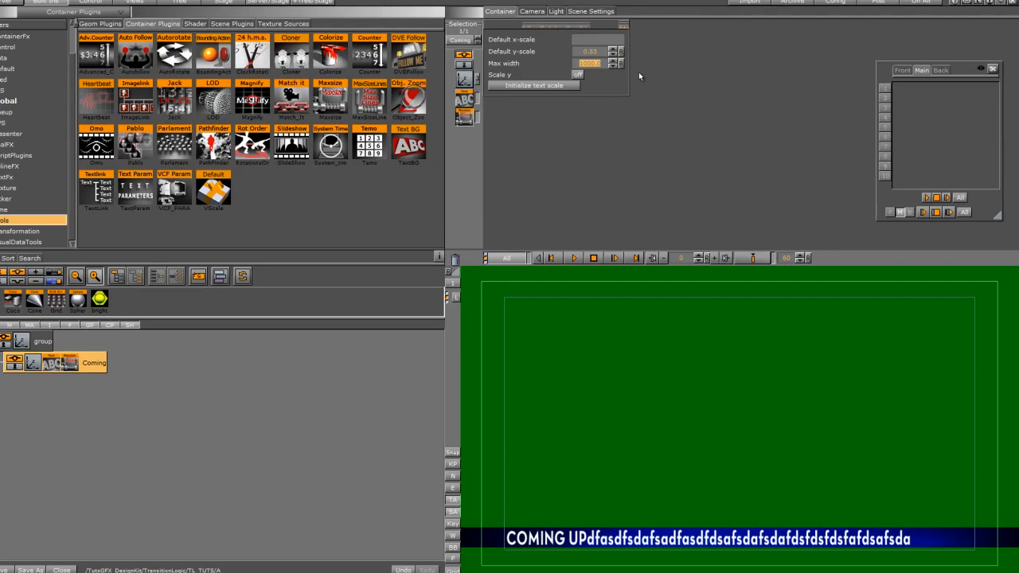
left_click(590, 63)
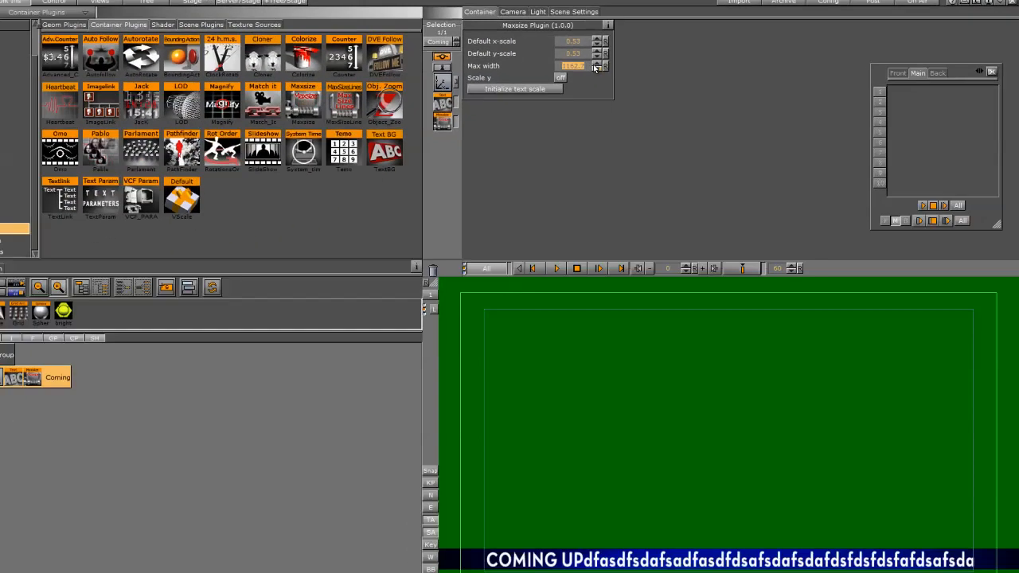
- Remove the test characters after COMING UP from the text content
left_click(446, 103)
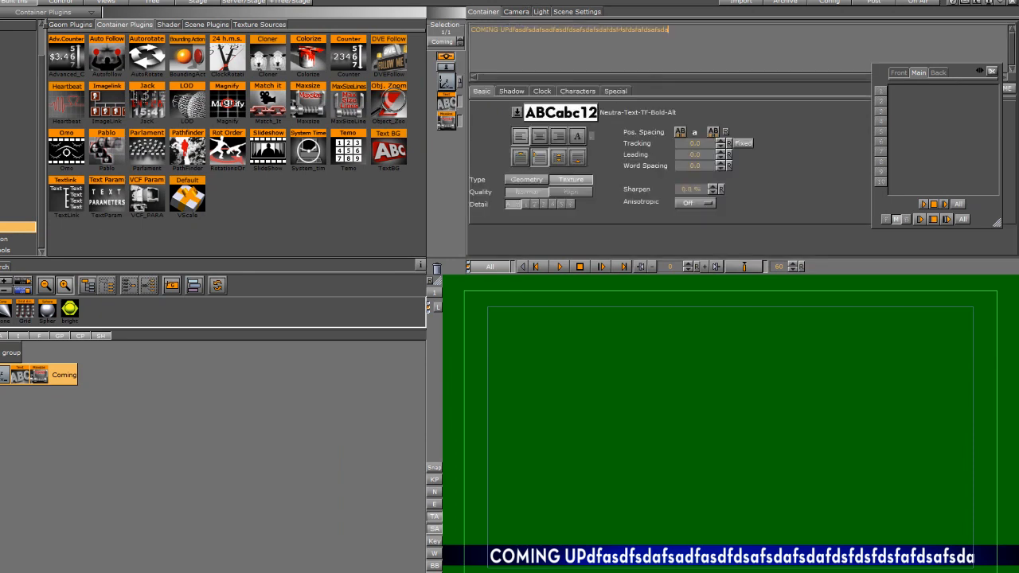
left_click_drag(669, 29, 510, 29)
key("BackSpace")
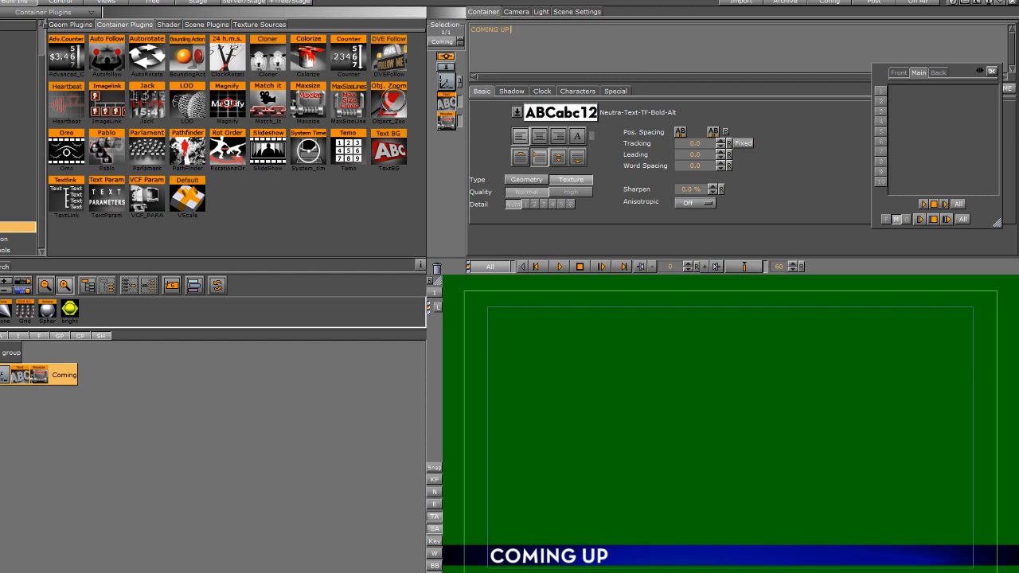
- Test the new Maxsize width by appending an even longer run of characters to COMING UP
type("asdfasdfsdafsadfsadfsdafsadfsdafsdafsdafsdafsdafsdfsdafsdafsdafsdafsdafsdaf")
left_click(446, 123)
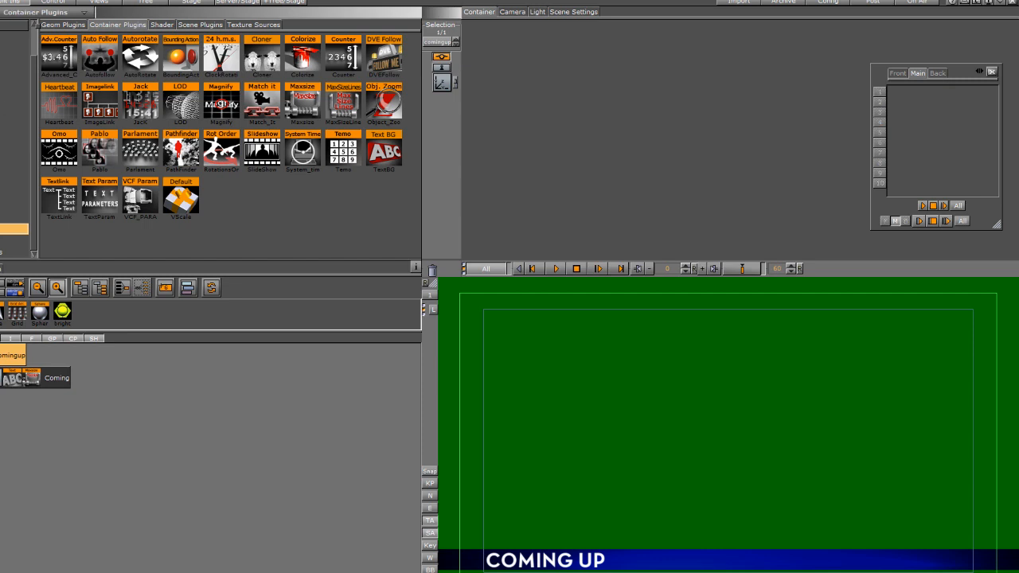
- Add the ControlText plugin from the Control folder to the Coming text container
left_click(6, 49)
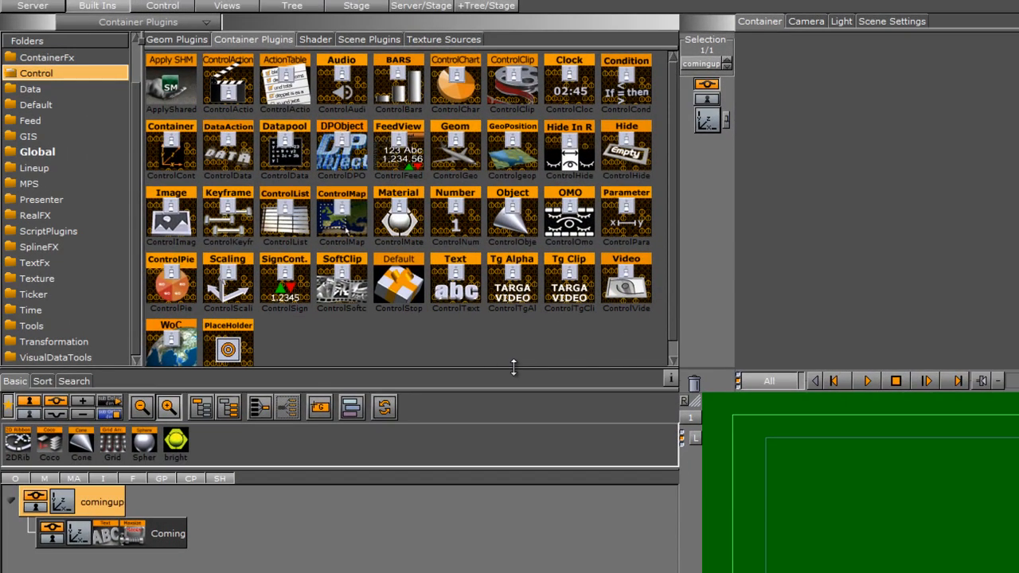
left_click_drag(455, 287, 163, 535)
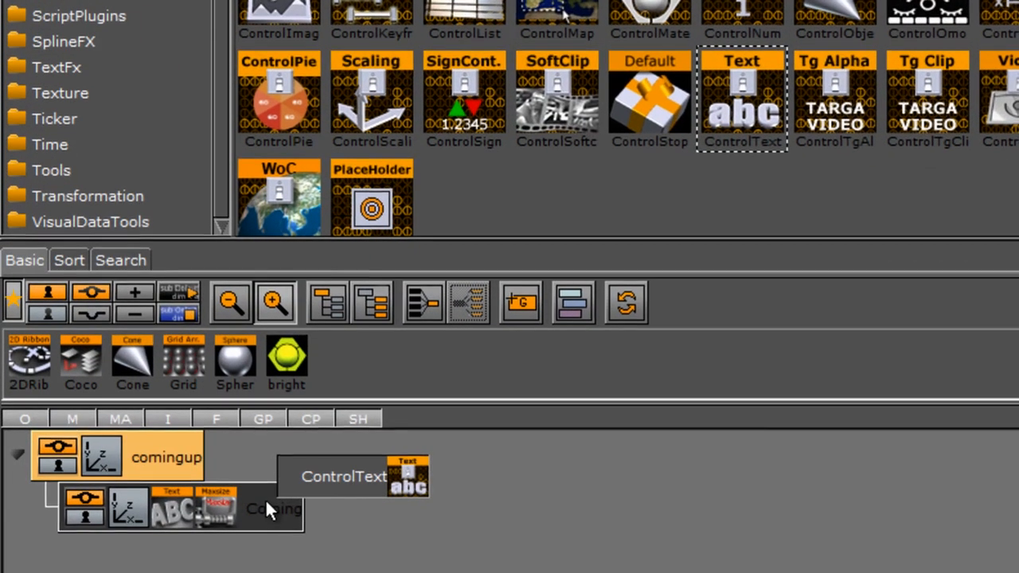
- Limit the Coming container's ControlText to 25 characters and turn on Upper Case
left_click_drag(265, 498, 265, 499)
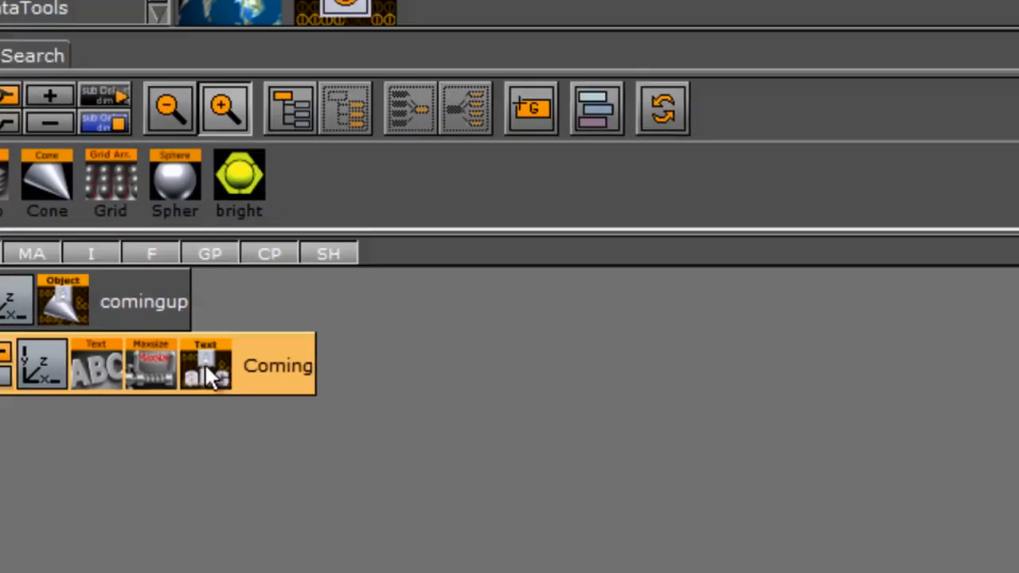
left_click(322, 310)
left_click(382, 49)
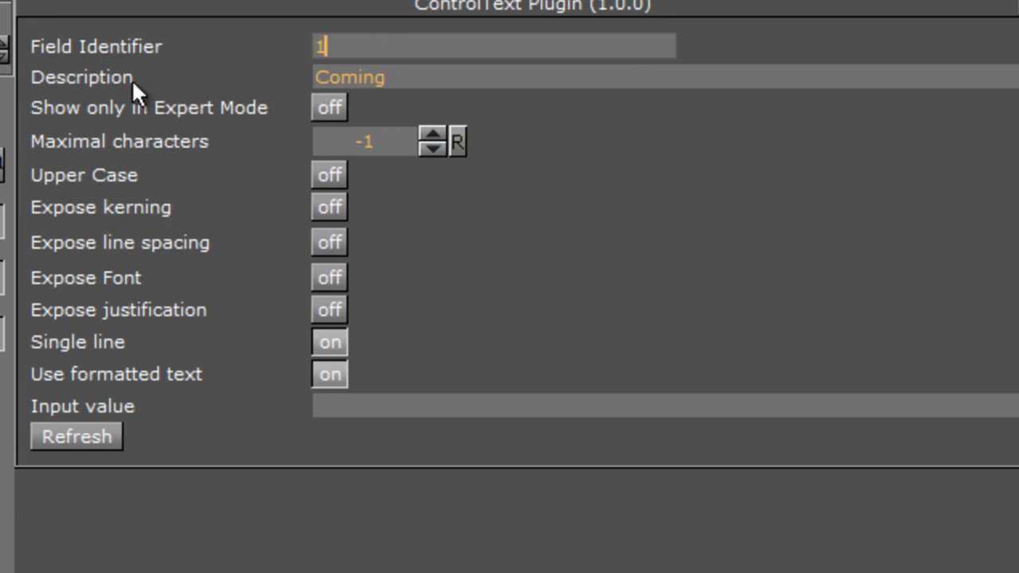
left_click(406, 80)
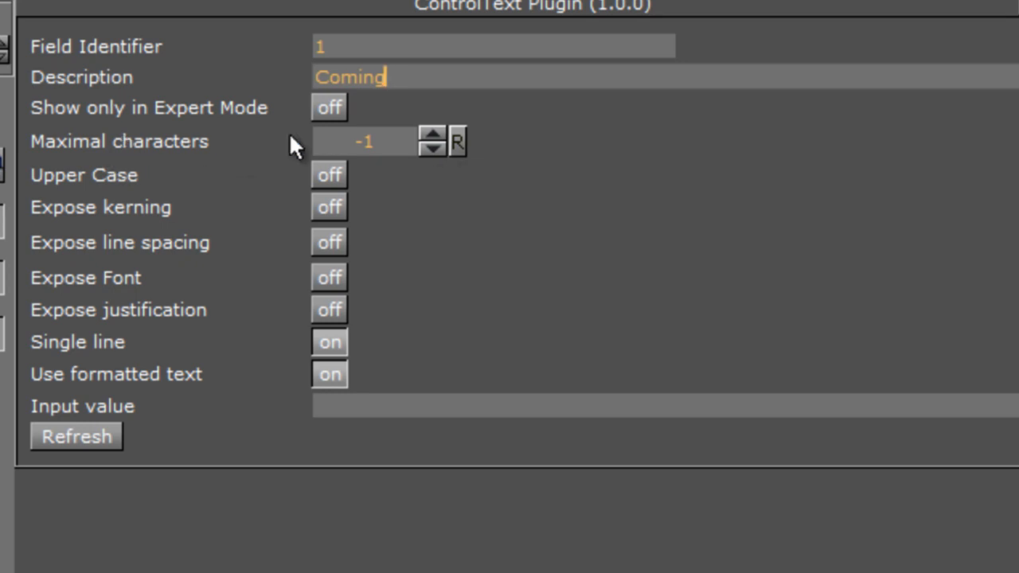
left_click(345, 144)
type("25")
left_click(322, 167)
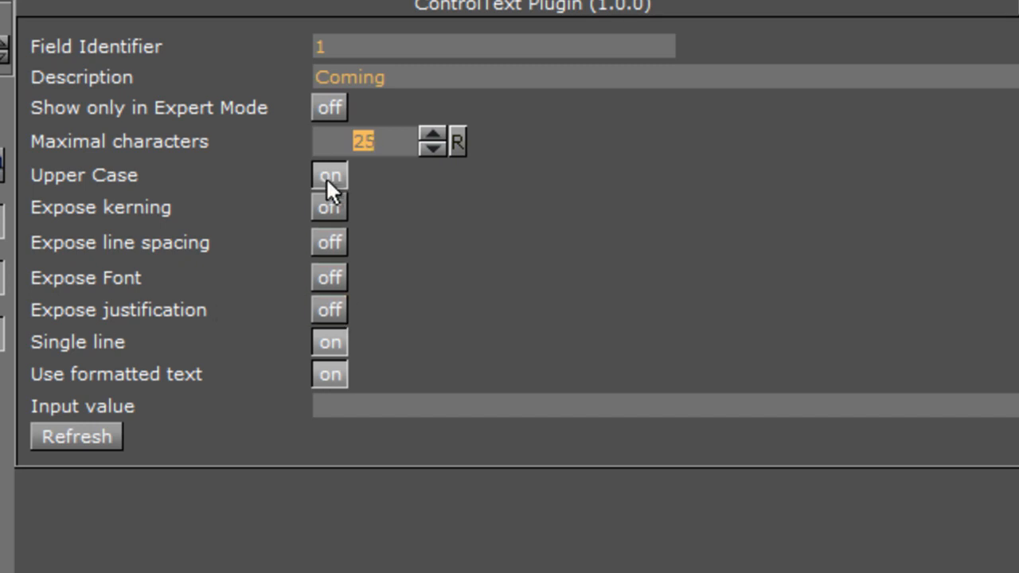
left_click(450, 135)
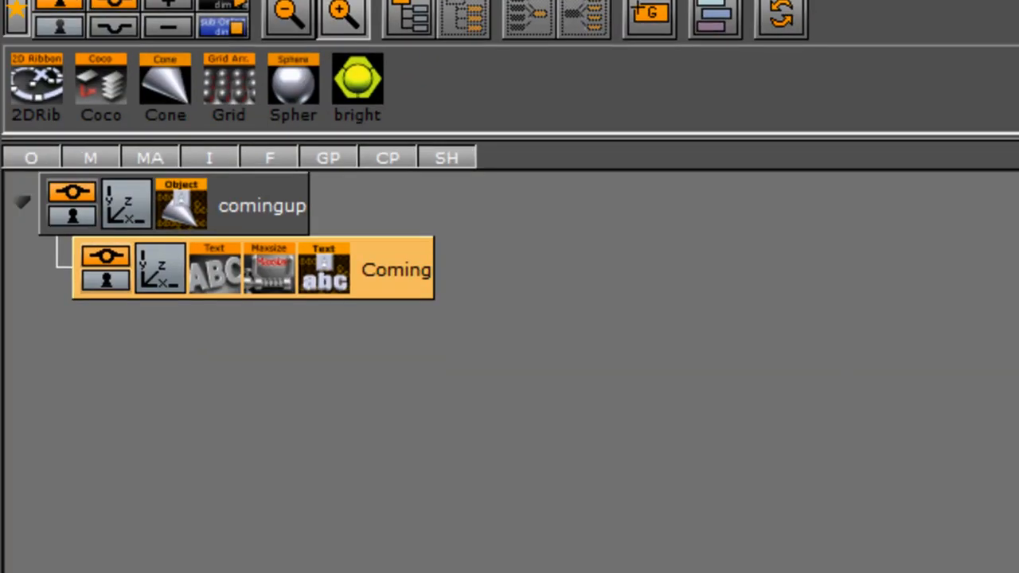
- Turn on Transition Logic in the comingup container's ControlObject and enter atext as its description
left_click(185, 201)
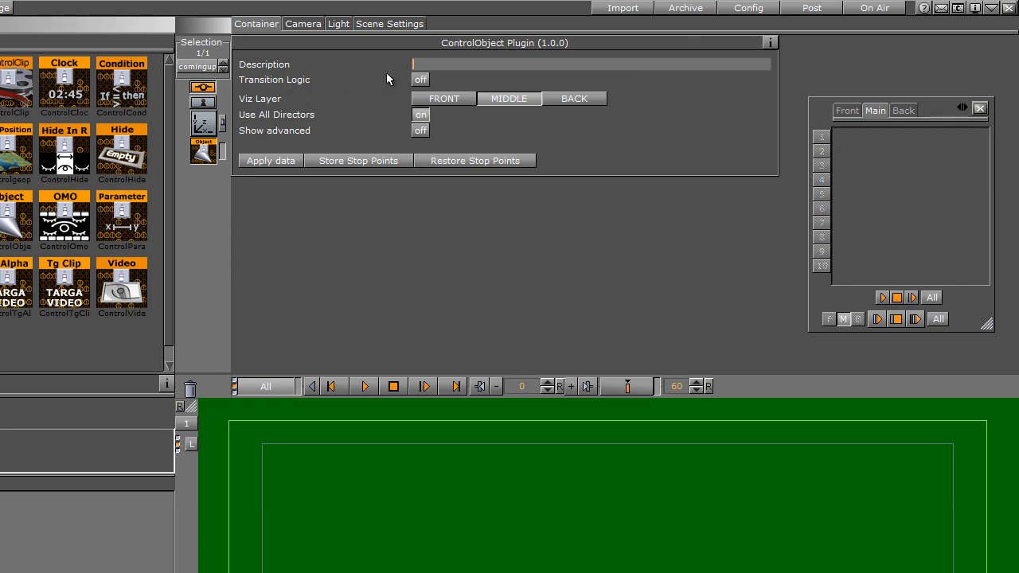
left_click(420, 80)
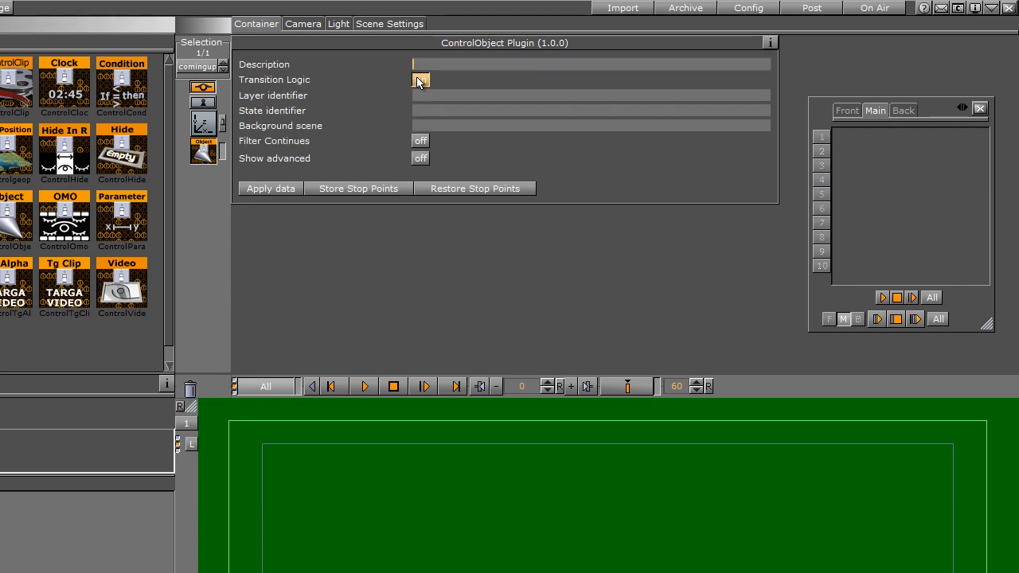
left_click(434, 58)
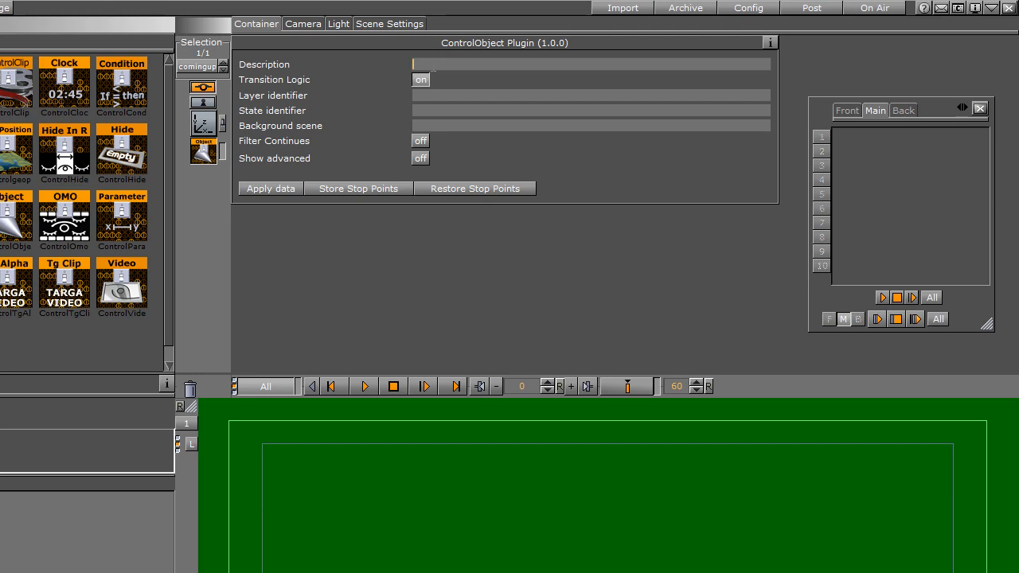
type("atext")
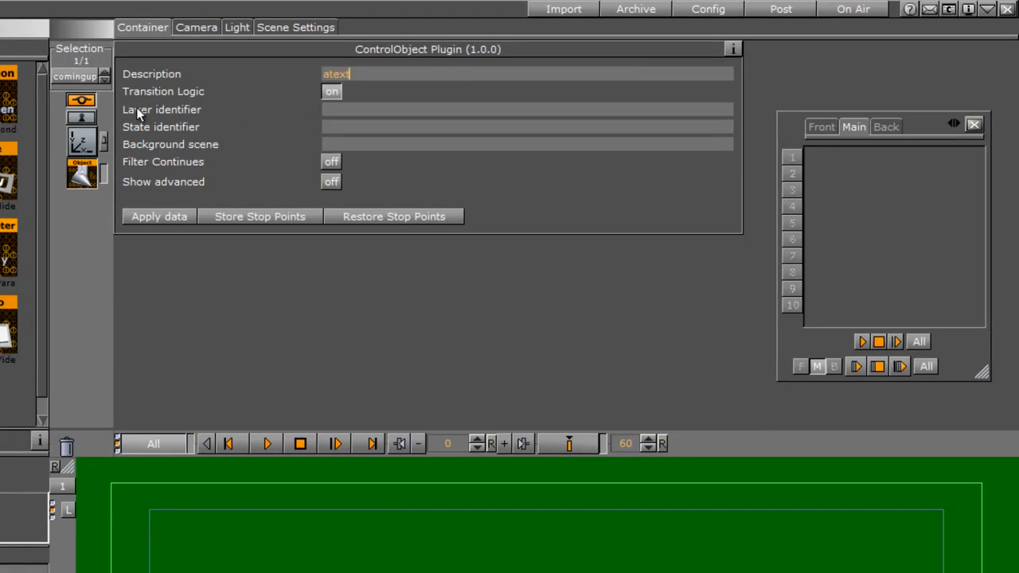
- Set the ControlObject's layer identifier to L3, state identifier to A and background scene to MASTER
left_click(333, 112)
type("L3")
left_click(398, 128)
type("A")
key("Tab")
type("MASTER")
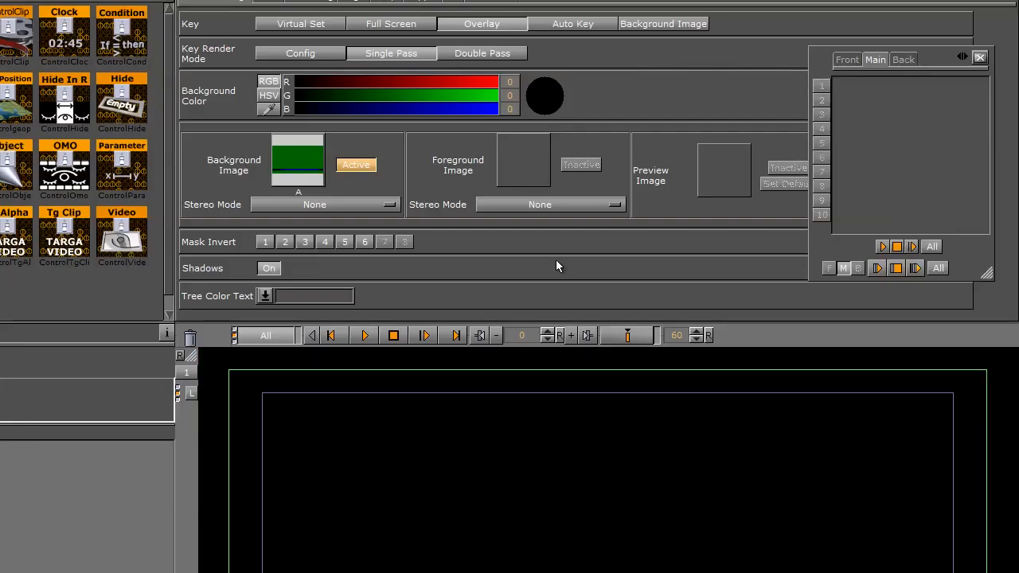
- Deactivate background image A in the scene settings and remove it from the scene
left_click(356, 164)
left_click_drag(299, 173, 191, 349)
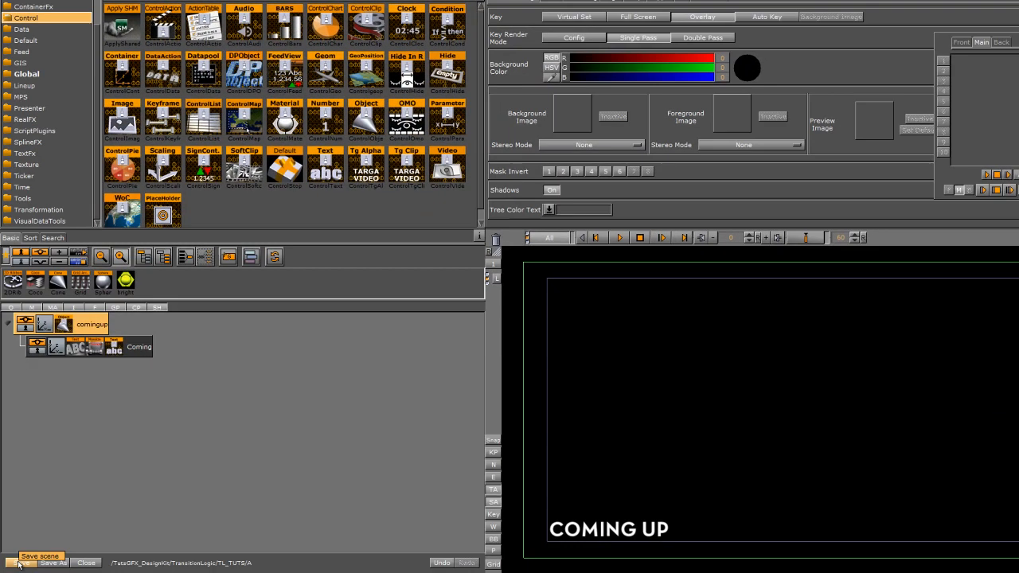